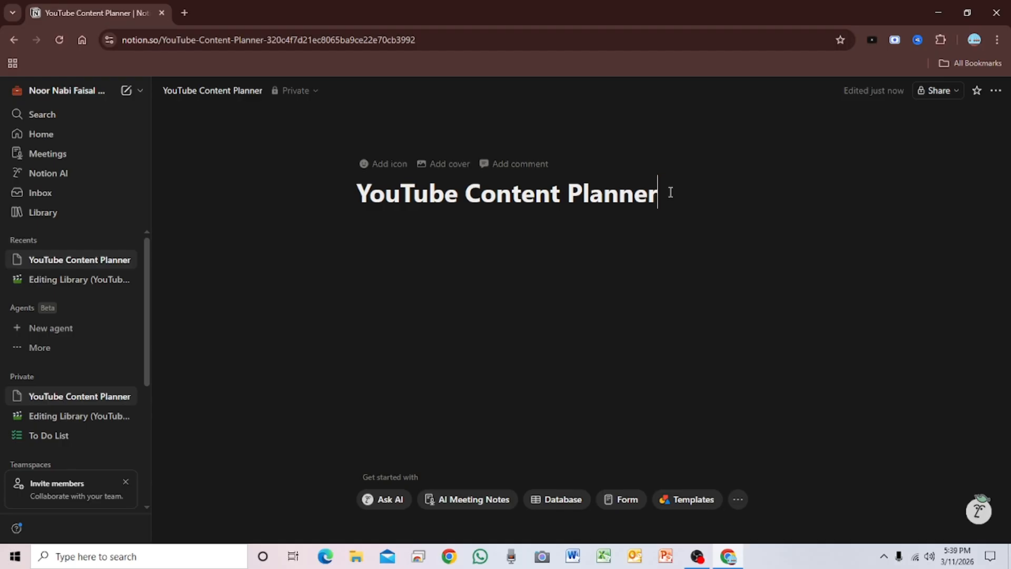
Step: Have AI "generate 10 YouTube Video Ideas About AI tools for beginners" in the page body and keep the generated list
left_click(423, 269)
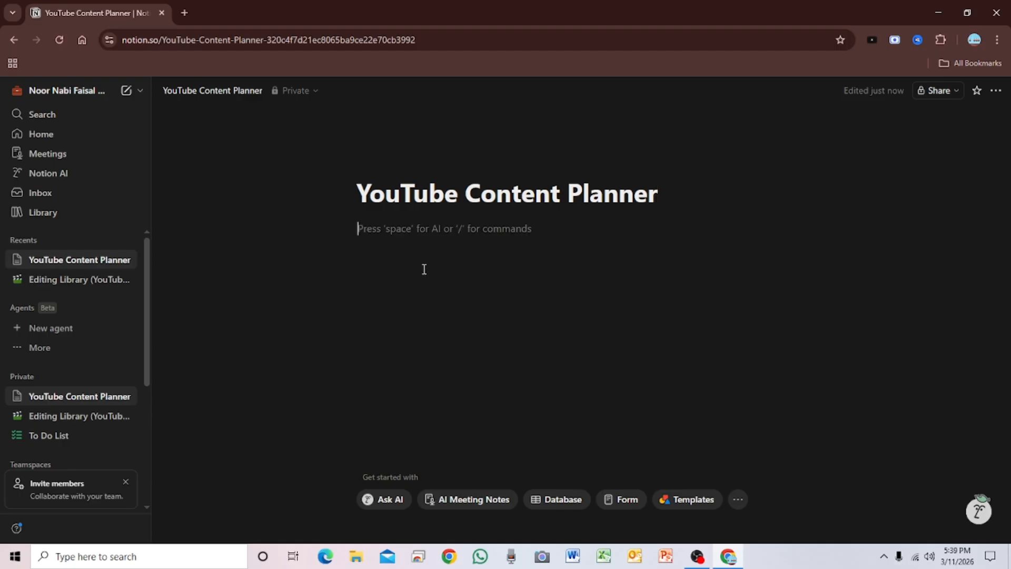
key("space")
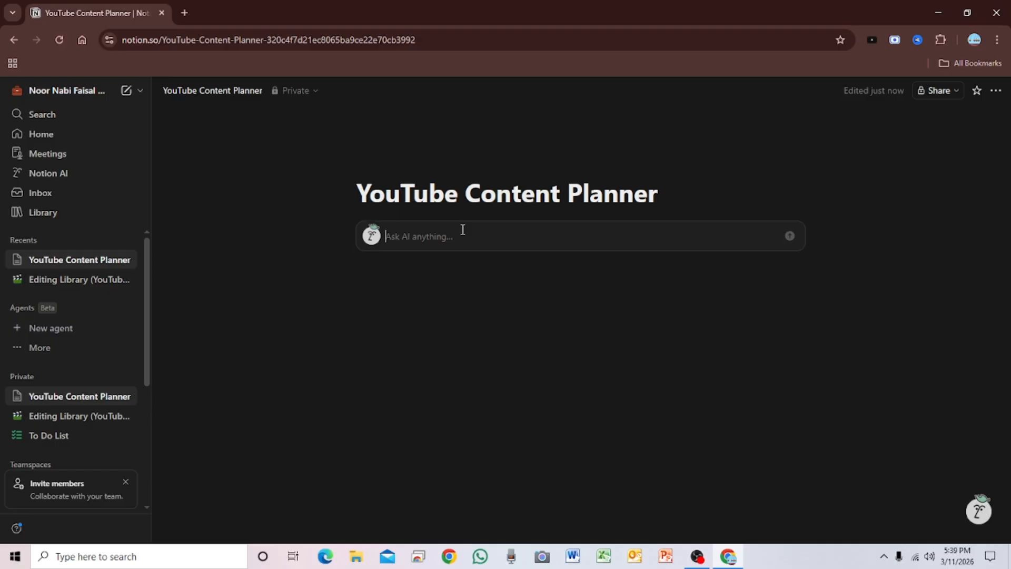
type("generate 1")
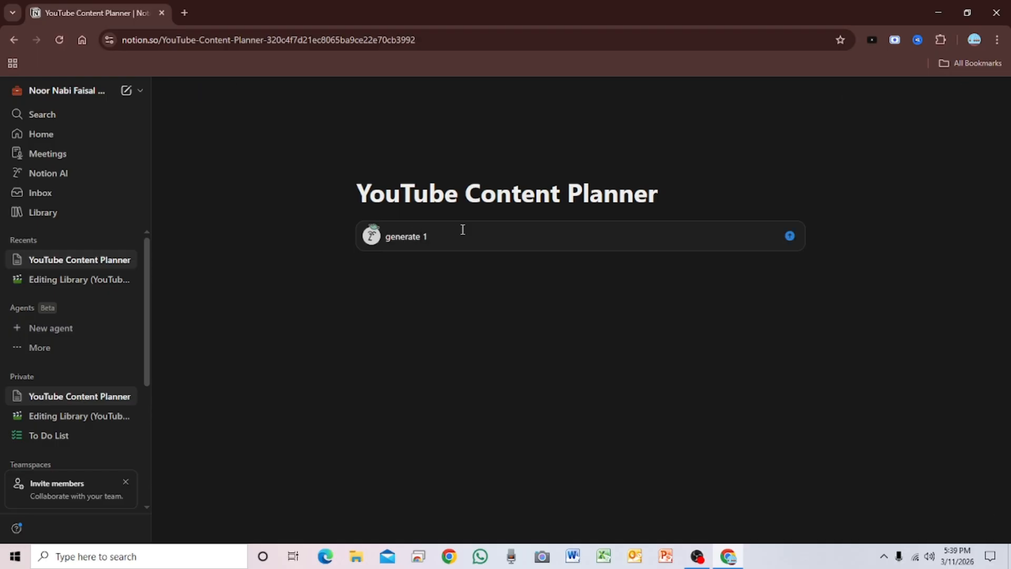
type("0 YouTube Video Ideas About AI tools ")
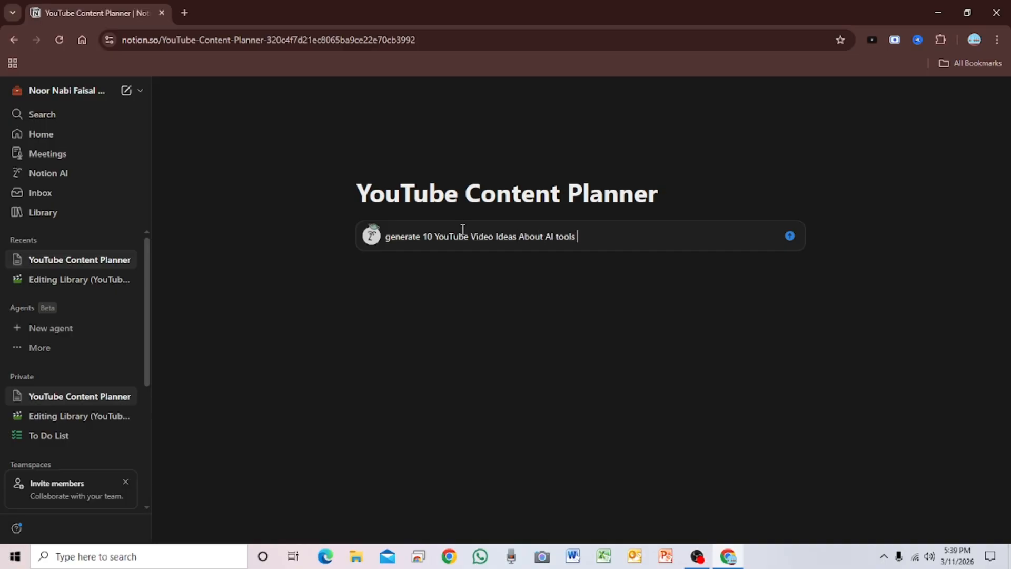
type("for beginners")
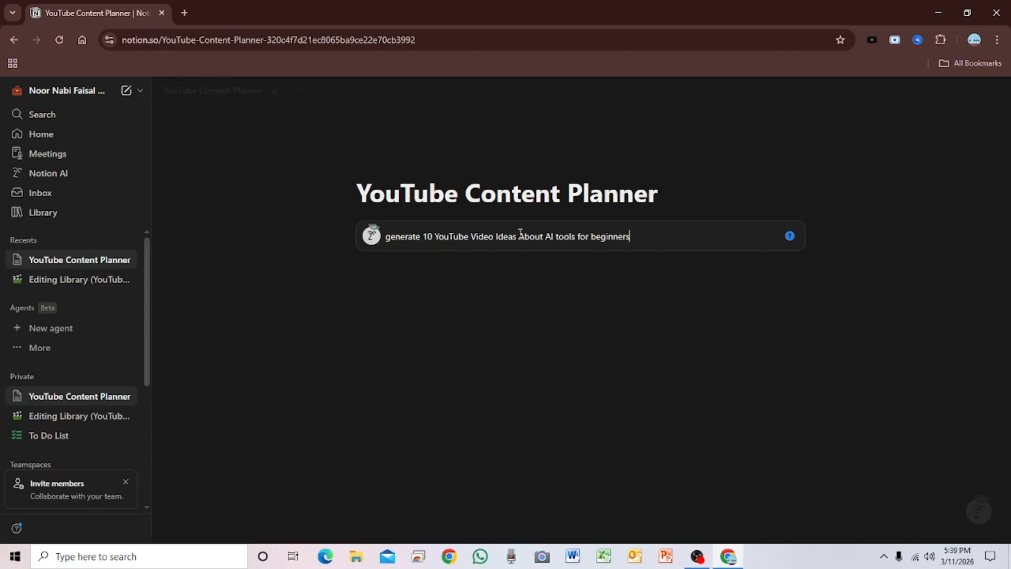
left_click(789, 237)
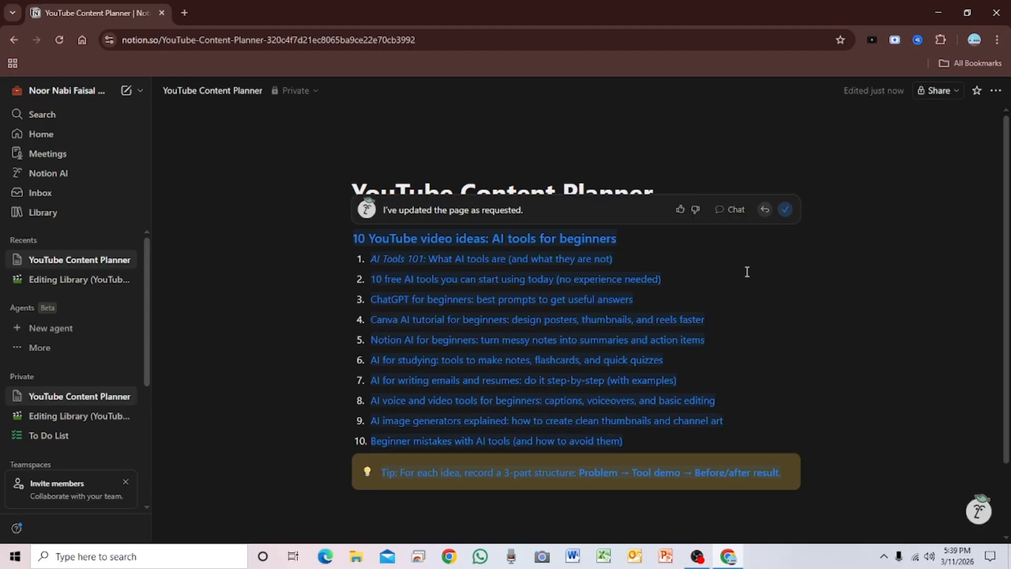
left_click(708, 317)
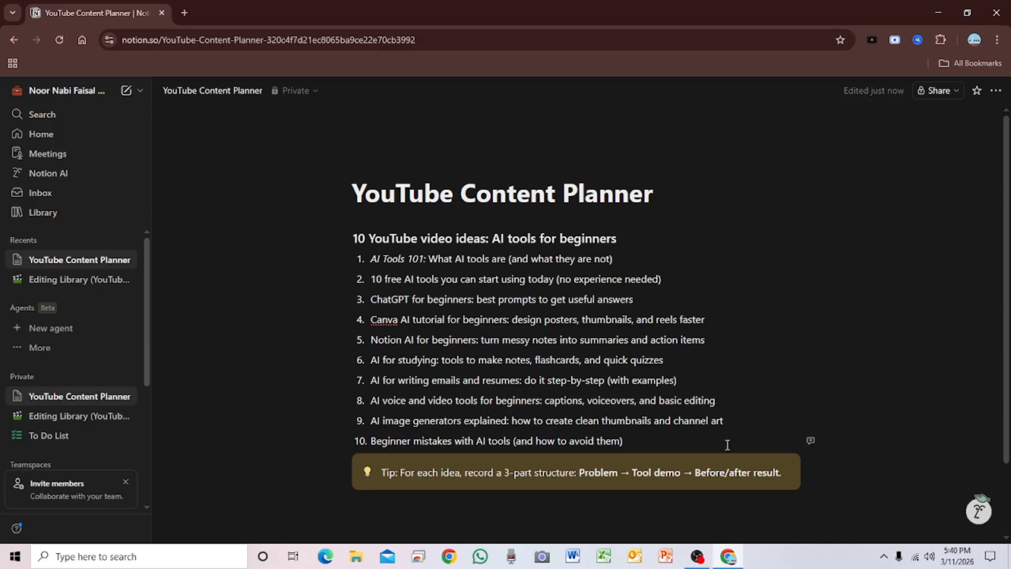
Step: Insert a simple table below the tip callout and head its columns "Youtube Video idea", "Script" and "Thumbnail Text"
scroll(685, 442, "down", 2)
left_click(468, 421)
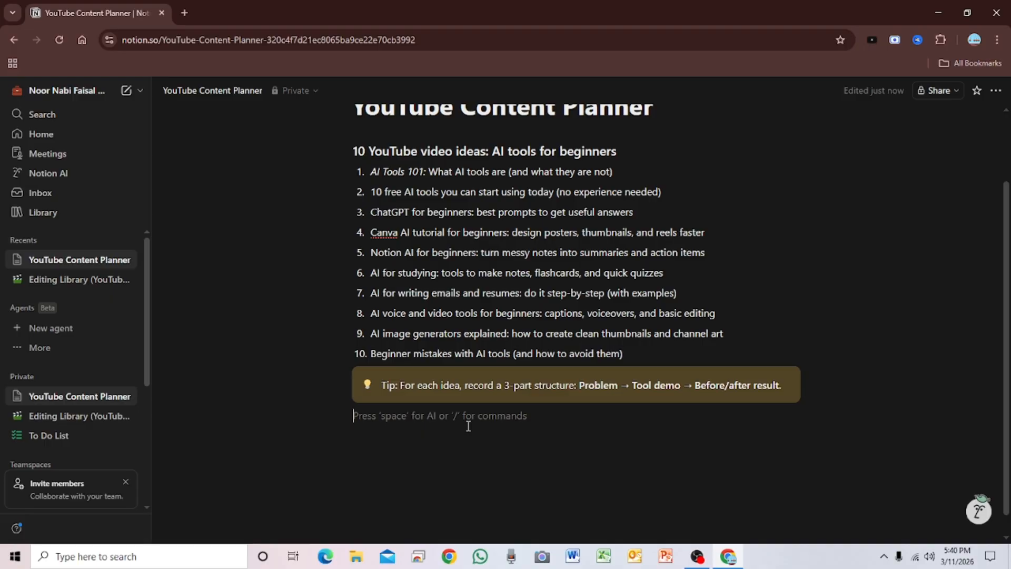
type("/table")
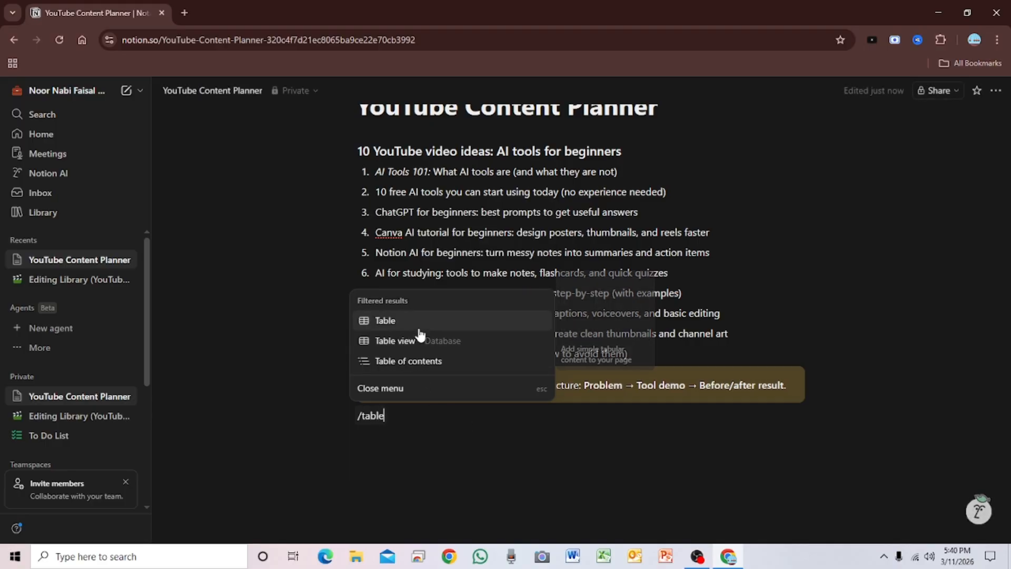
left_click(449, 324)
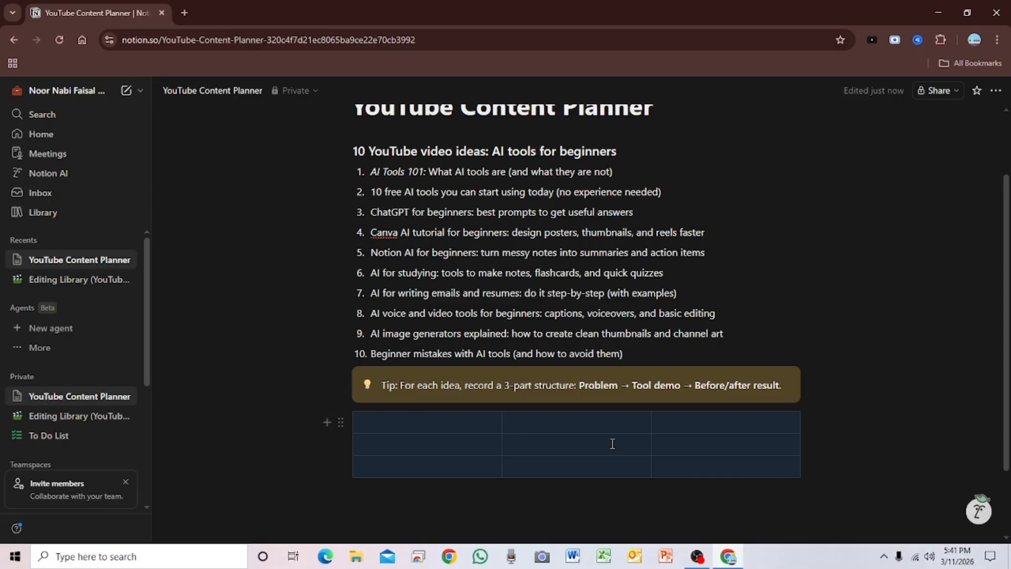
left_click(468, 426)
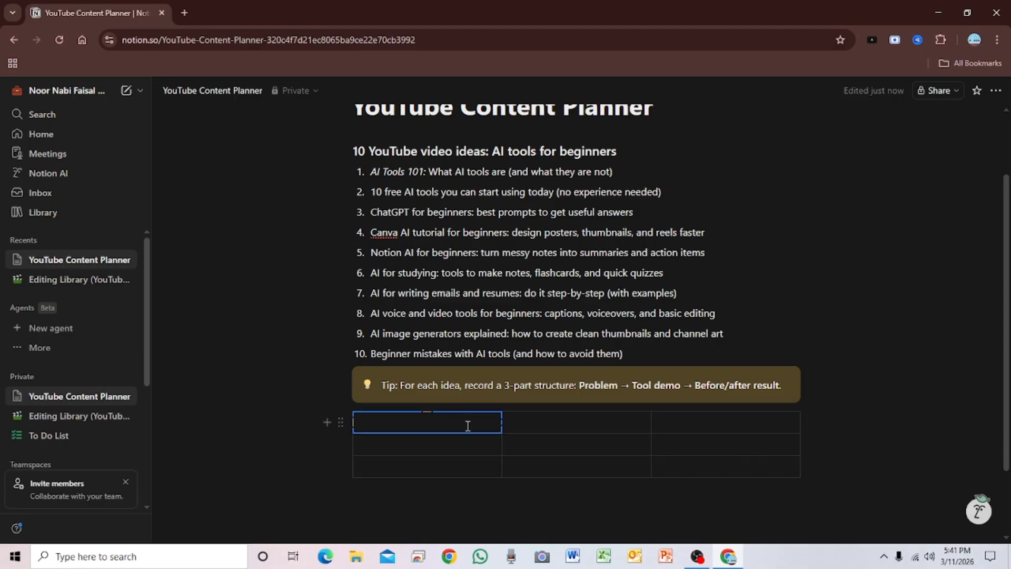
type("youtube")
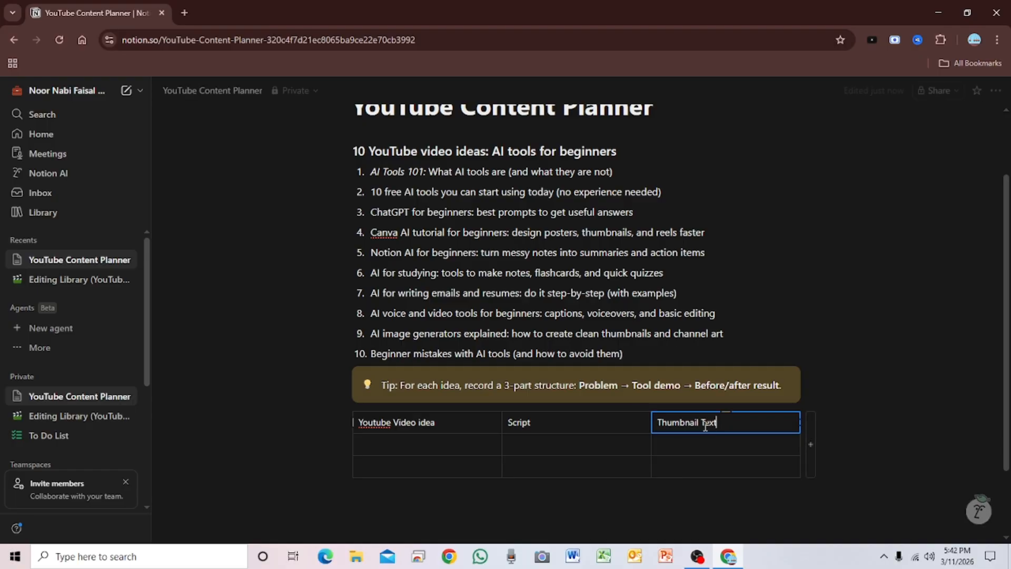
Step: Copy the first video idea, "AI Tools 101: What AI tools are (and what they are not)", into the cell below "Youtube Video idea"
left_click(395, 448)
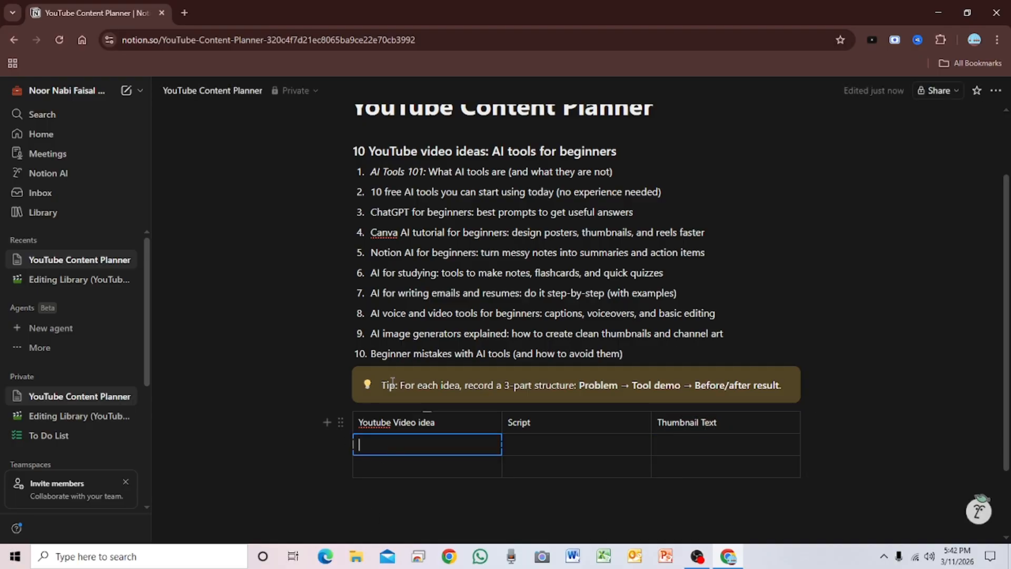
left_click_drag(367, 175, 635, 173)
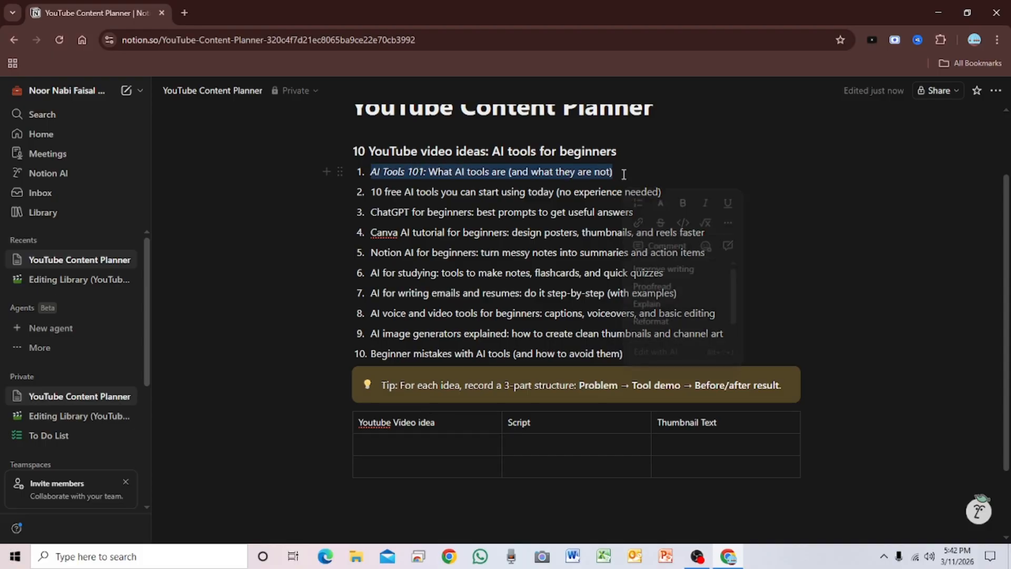
right_click(590, 175)
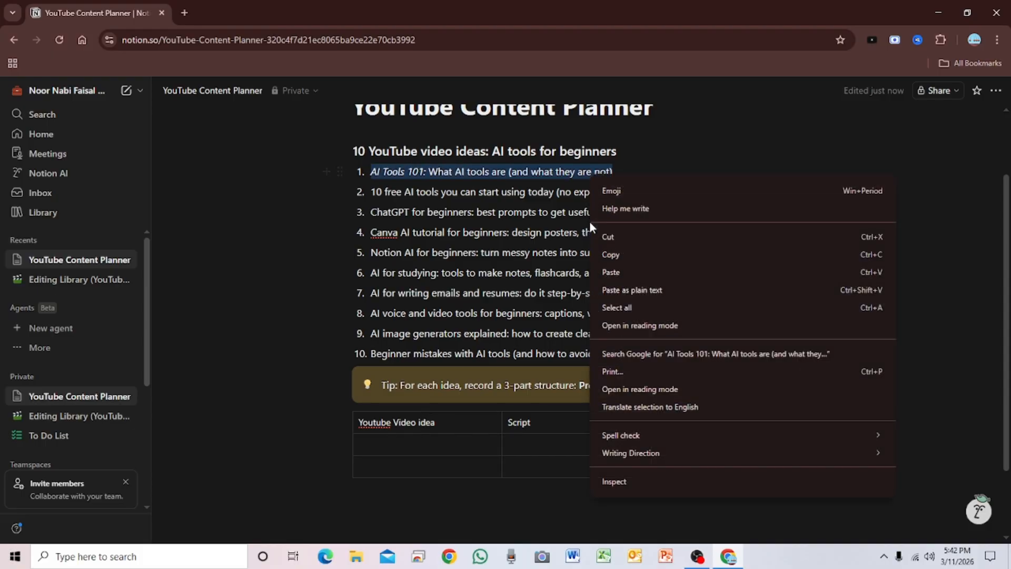
left_click(619, 254)
left_click(392, 437)
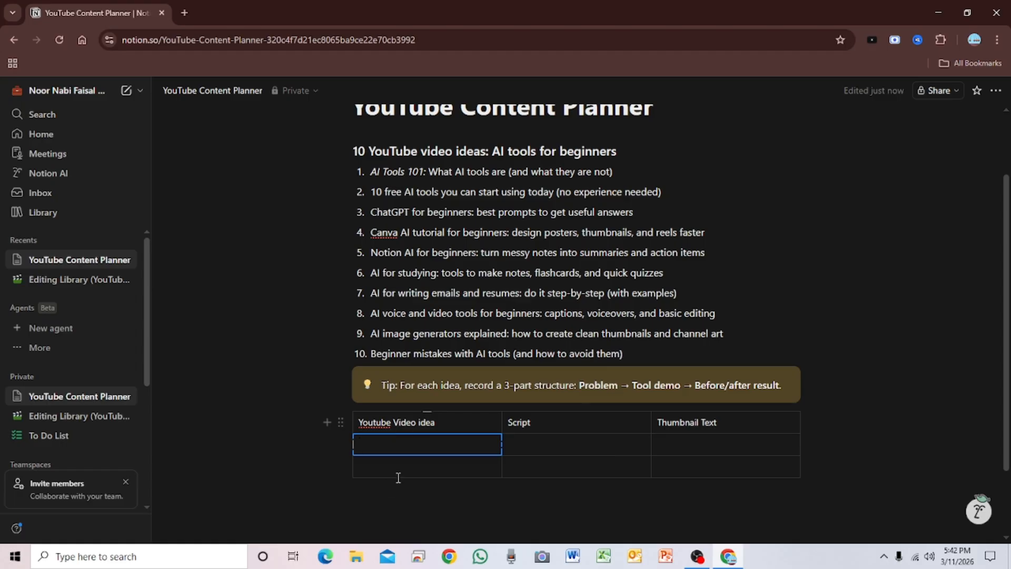
key("ctrl+v")
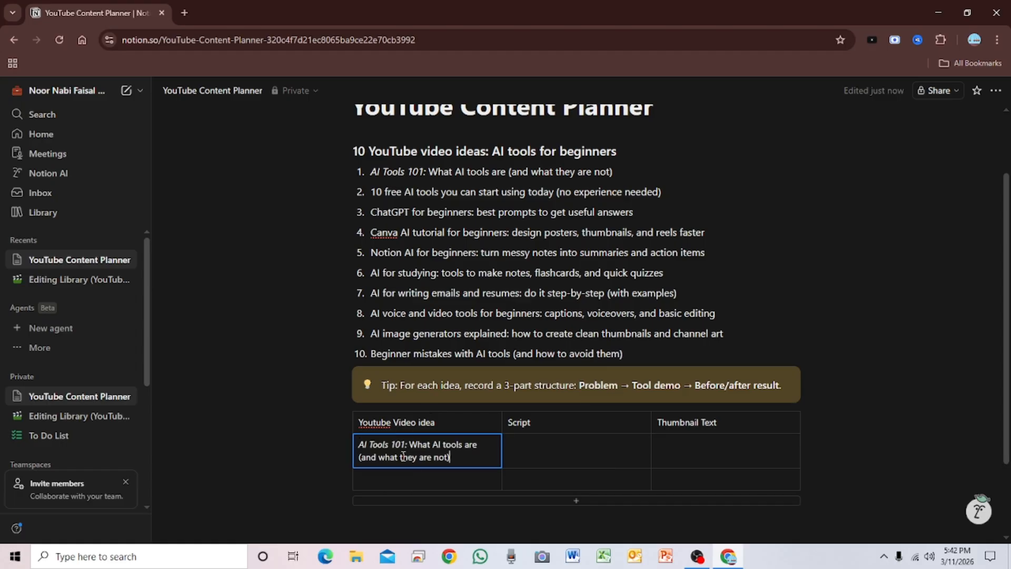
Step: Ask the AI chat to "Generate Script and Thumbnail Text for the YouTube Video Idea"
left_click(979, 513)
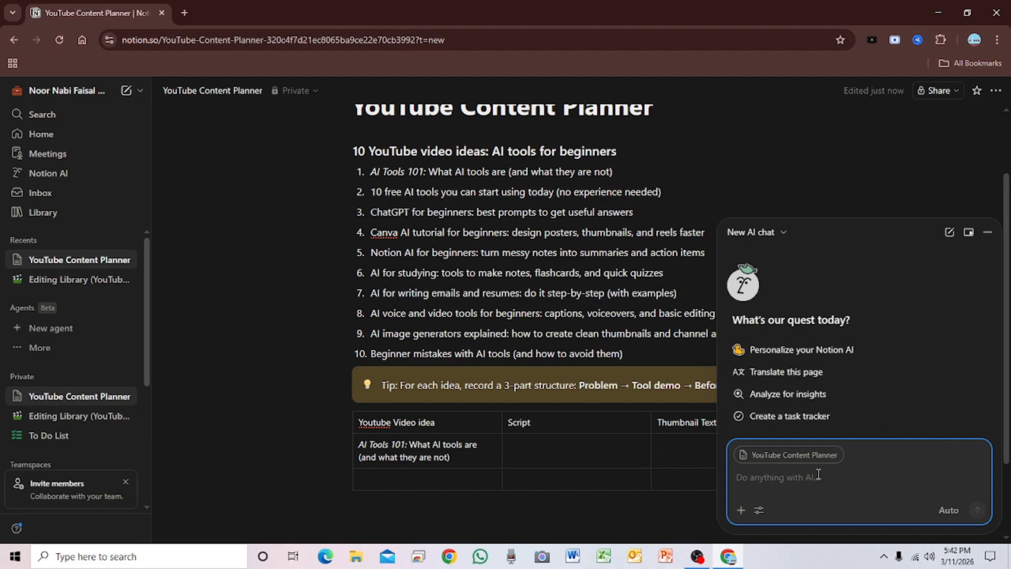
type("G")
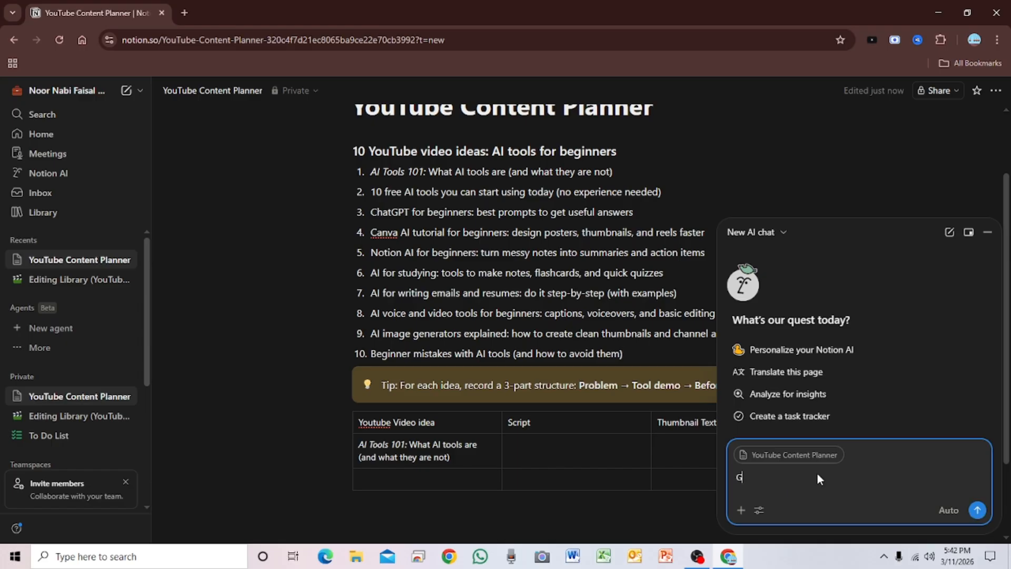
type("enerate Script and Thumbnail Te")
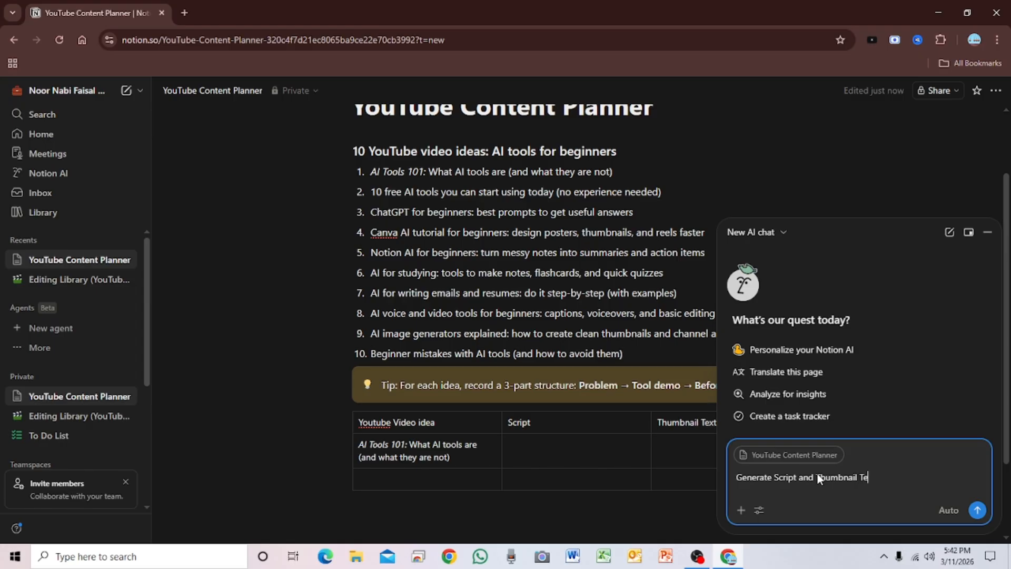
type("xt for the YouTube Video Idea")
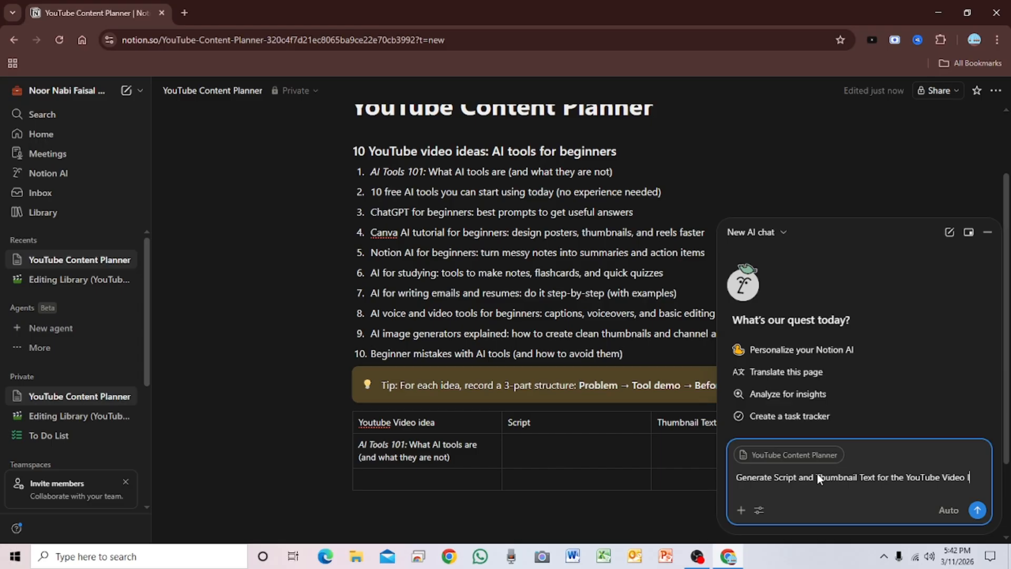
key("Return")
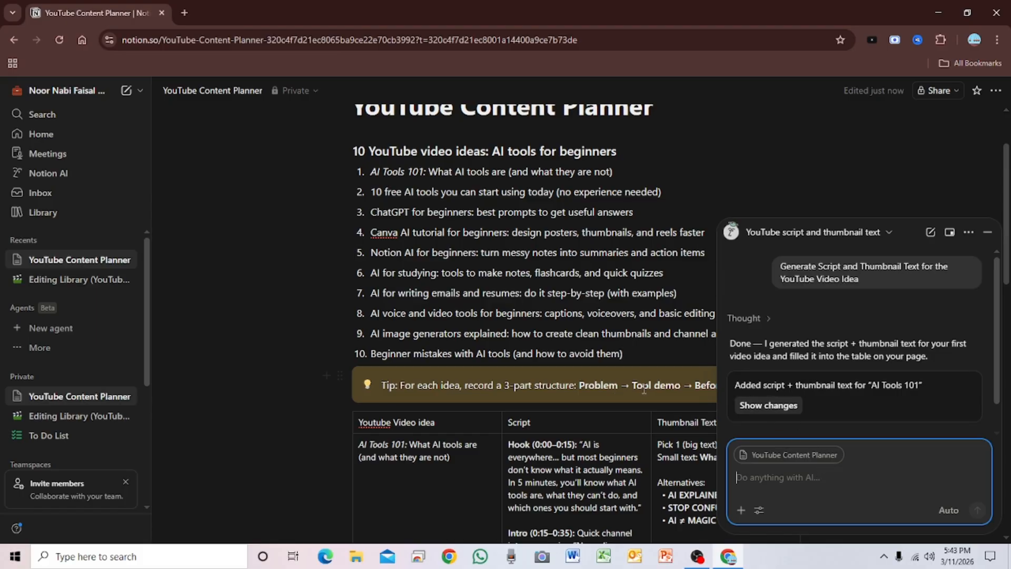
Step: Show the AI's changes in the table, hide the chat and review the generated script and thumbnail text
scroll(537, 388, "down", 5)
scroll(537, 388, "up", 3)
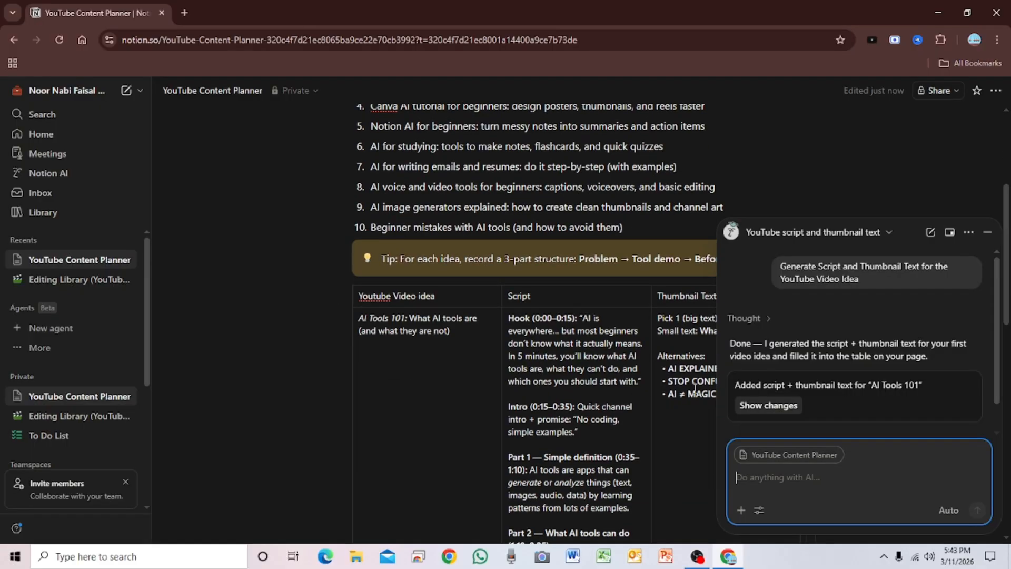
left_click(787, 408)
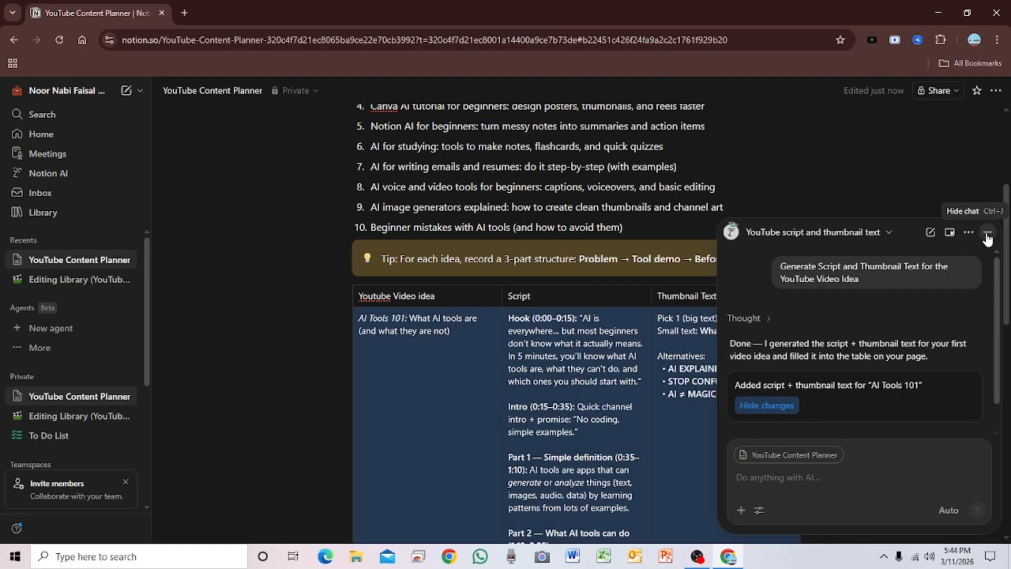
left_click(882, 209)
left_click(988, 233)
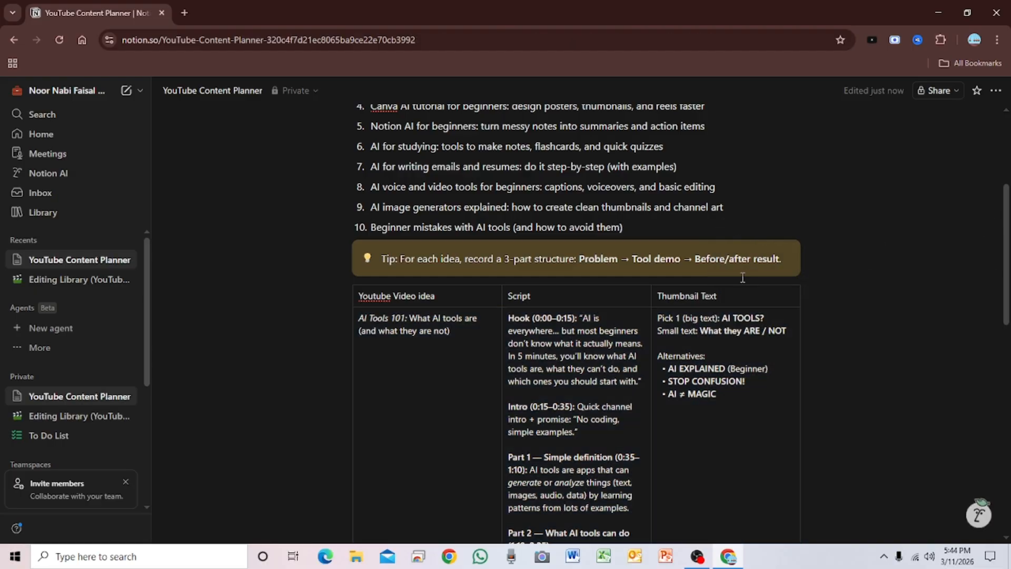
scroll(422, 368, "down", 2)
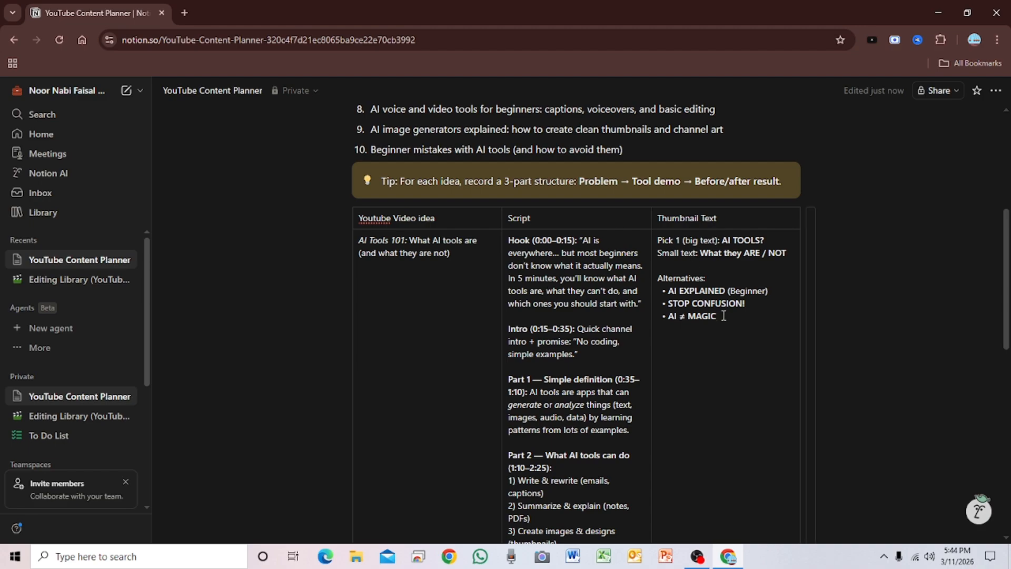
scroll(721, 313, "down", 10)
scroll(723, 316, "up", 5)
scroll(723, 315, "up", 6)
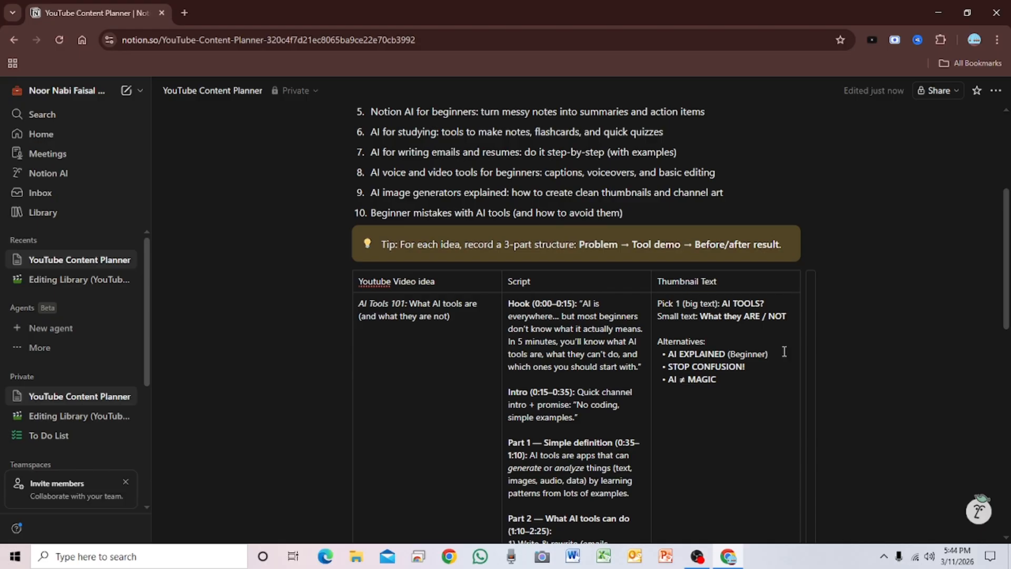
Step: Write a paragraph below the table calling Youtube a good video uploading and searching platform used by billions that gives creators an opportunity to show their skills
scroll(679, 412, "down", 12)
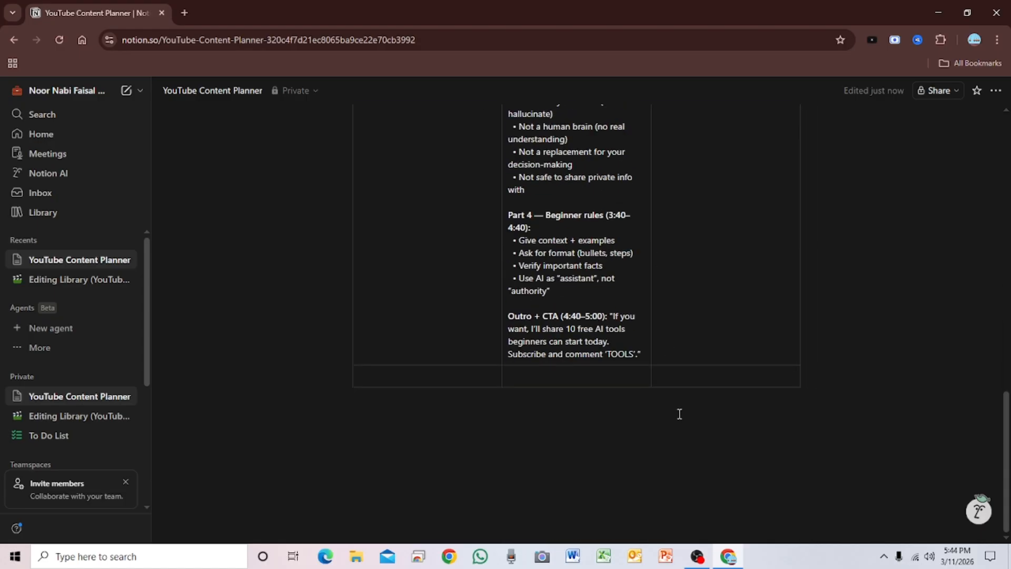
left_click(635, 423)
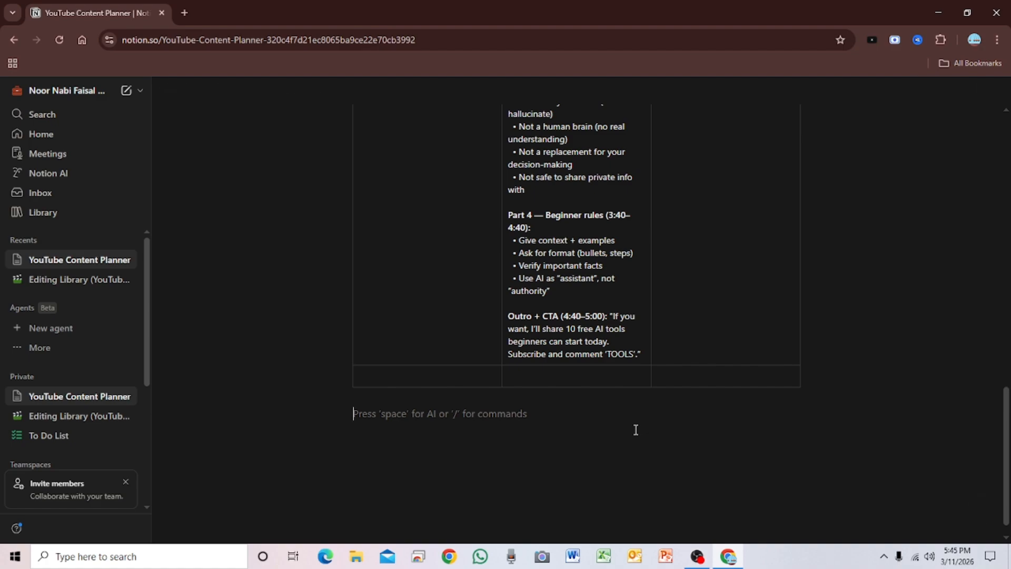
type("Youtube is a good video uploading and searching platforms which is used by billions of user now it has given an opportunity to creators to show their skills")
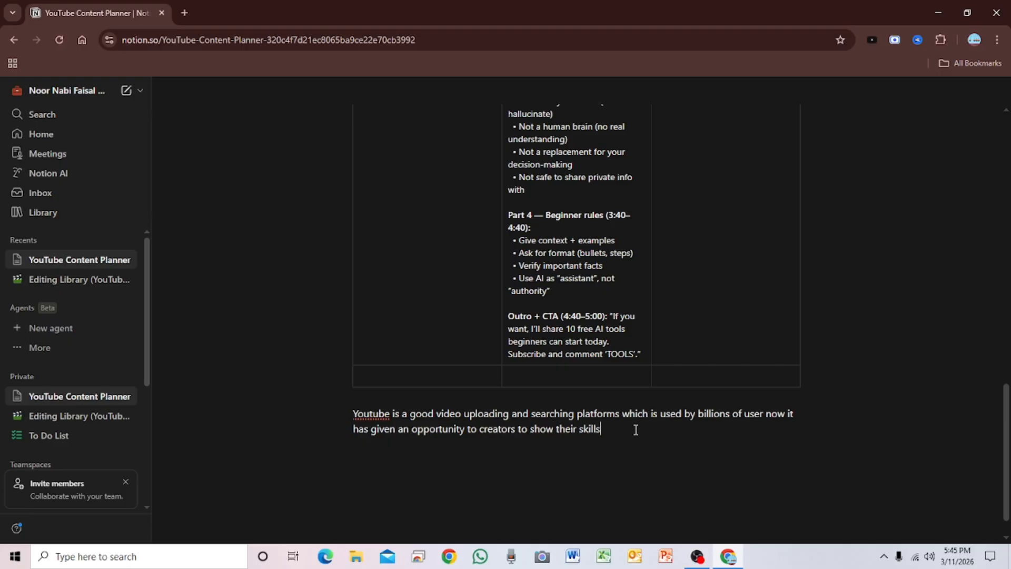
Step: Have AI correct and improve the wording of the whole YouTube paragraph below the table and keep the rewrite
left_click_drag(635, 429, 350, 411)
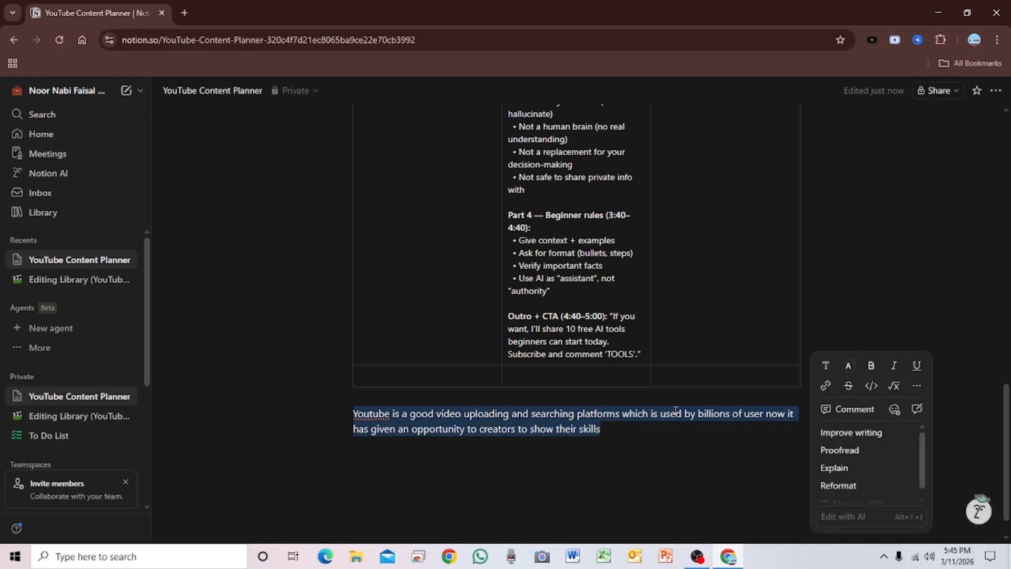
left_click(874, 515)
key("Return")
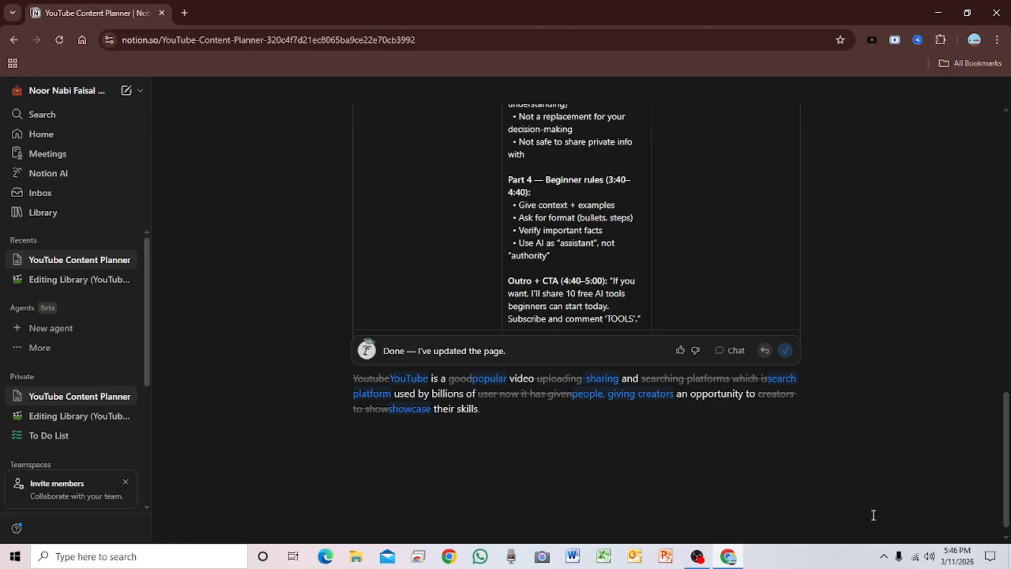
left_click(510, 413)
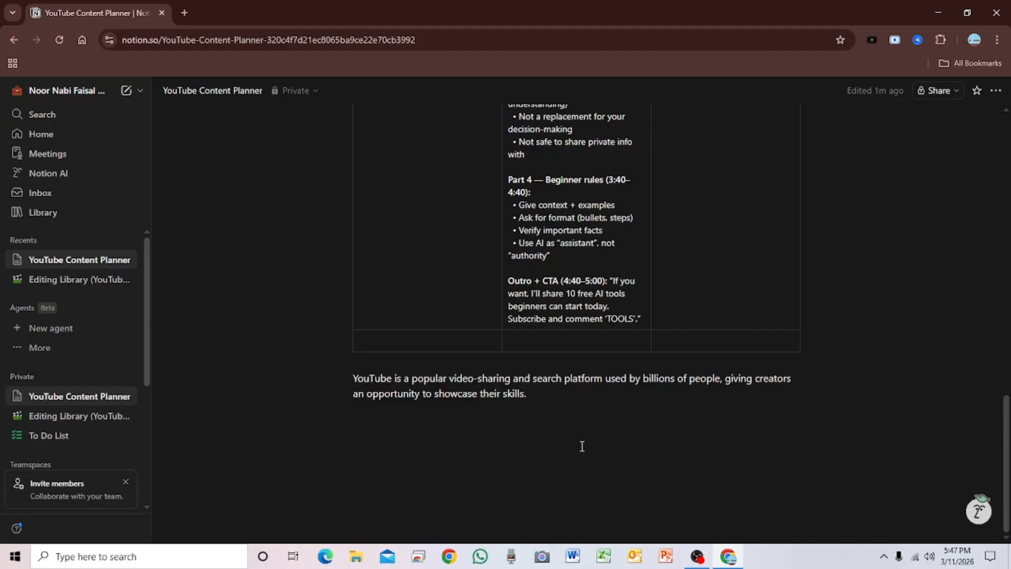
Step: Delete the YouTube paragraph below the table
left_click_drag(526, 394, 358, 372)
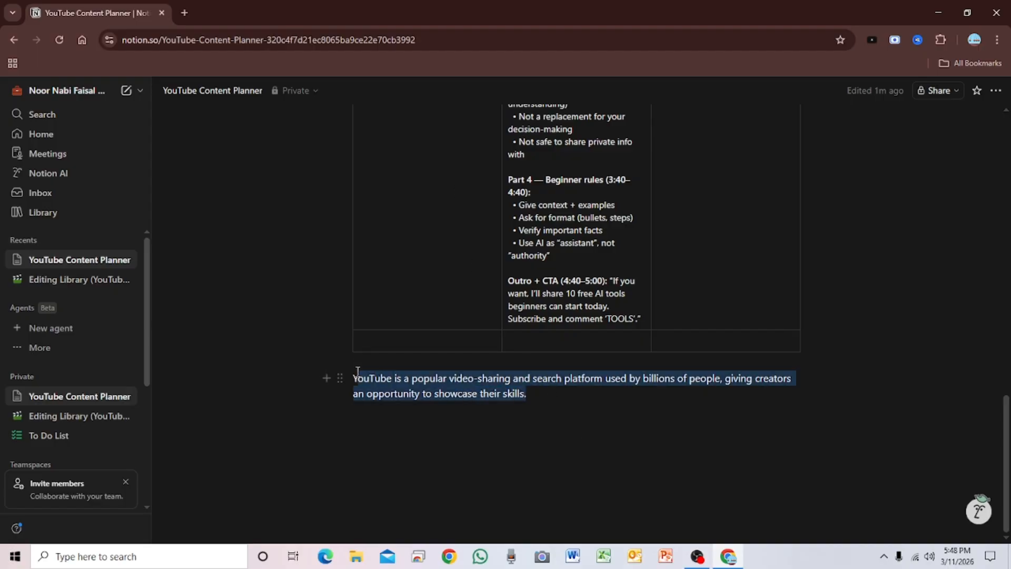
key("BackSpace")
scroll(422, 280, "up", 4)
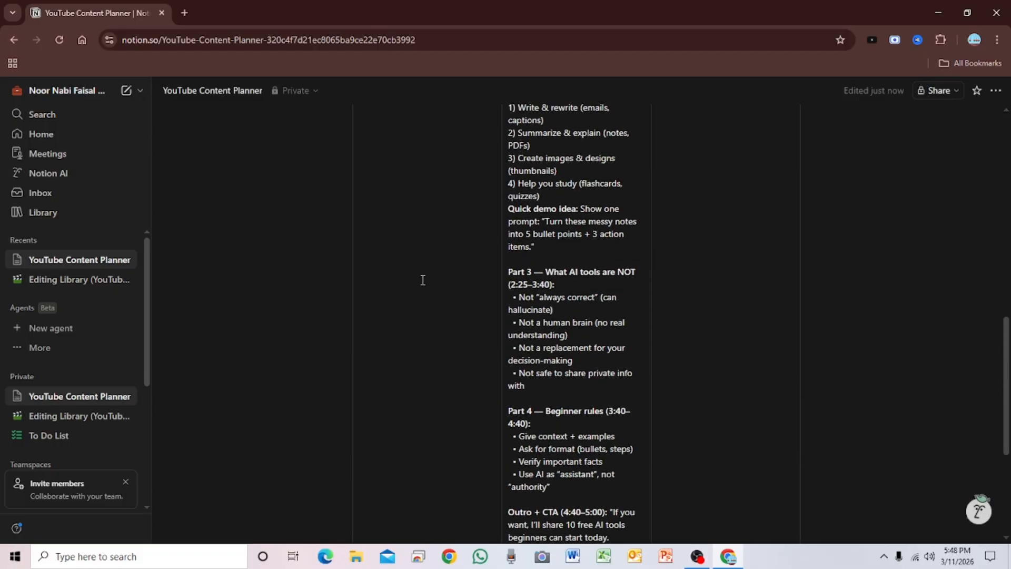
Step: Copy the full script from the table's Script cell and paste it below the table under a "Script:" label
scroll(422, 280, "up", 10)
scroll(447, 318, "down", 3)
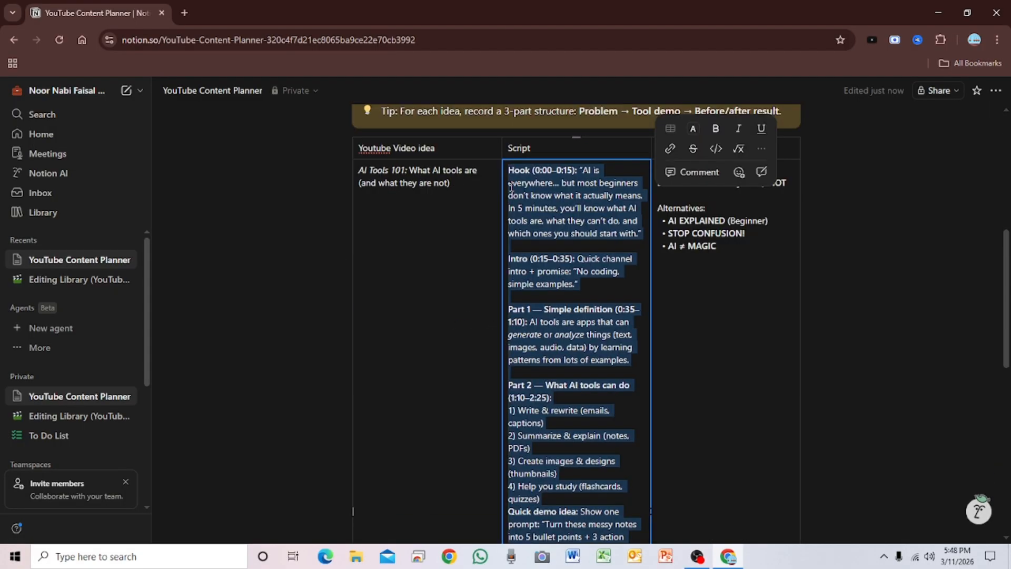
scroll(511, 185, "down", 10)
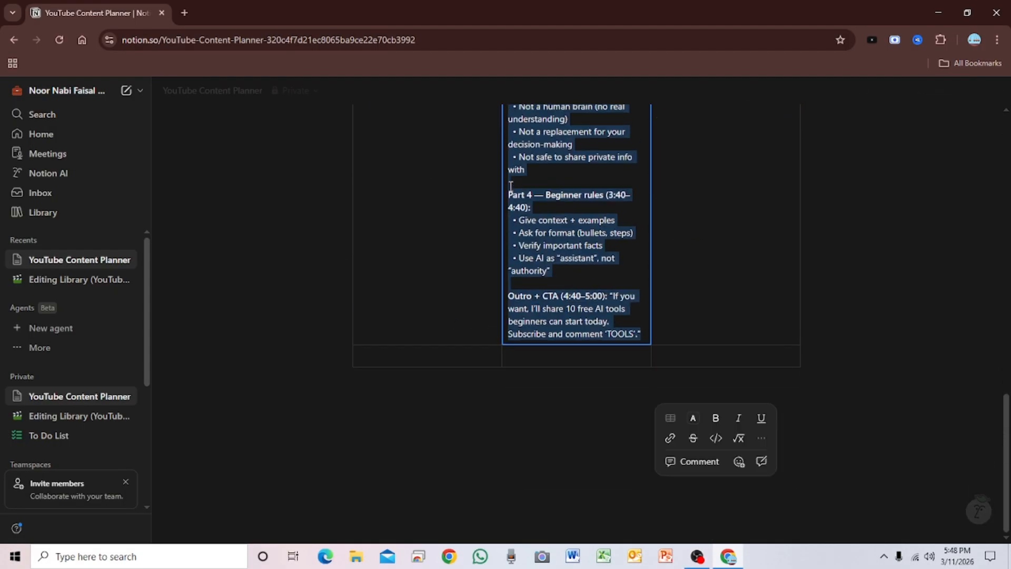
left_click(503, 466)
type("Script")
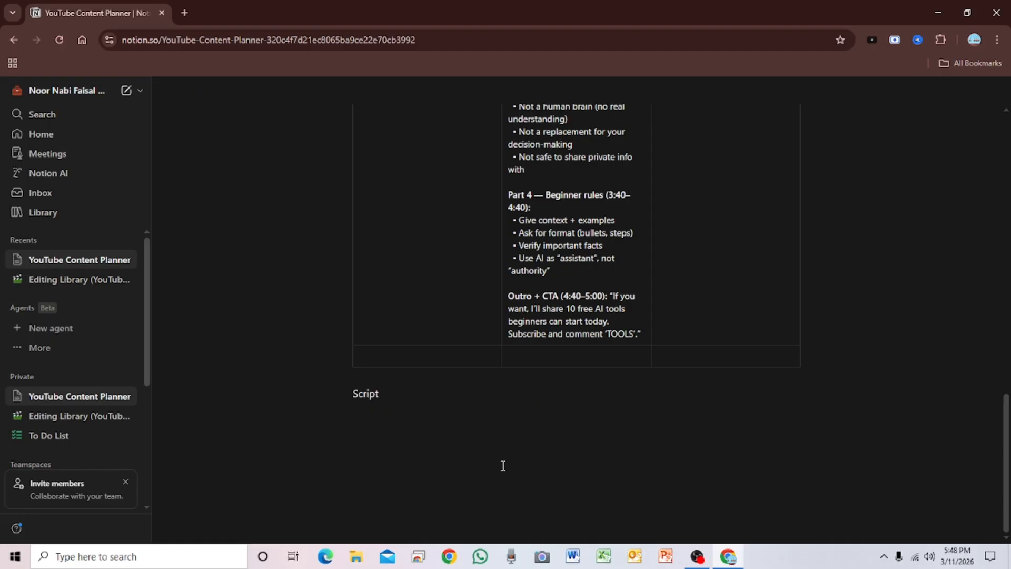
type(":")
key("Return")
key("ctrl+v")
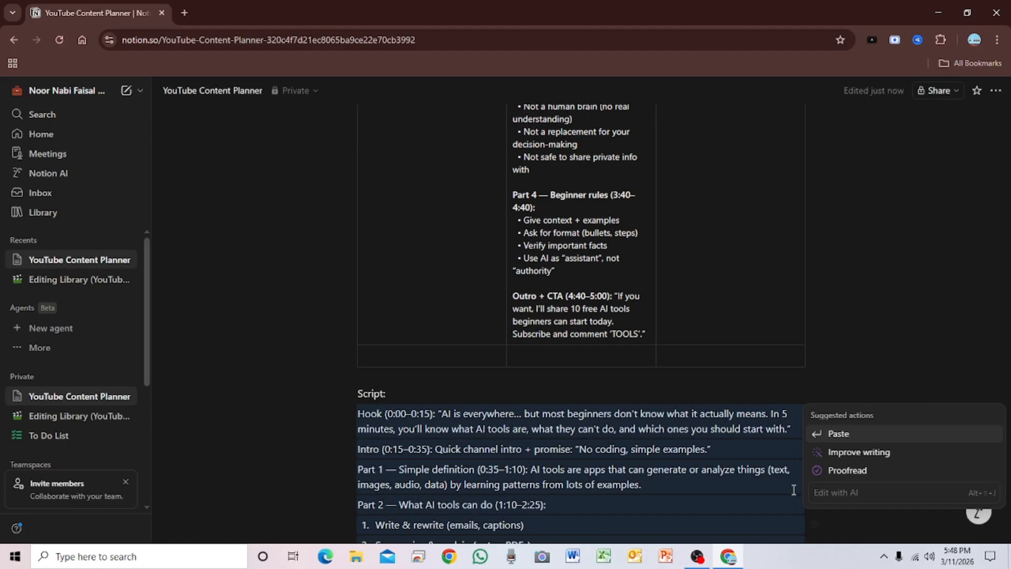
left_click(745, 480)
scroll(849, 492, "down", 8)
scroll(848, 491, "up", 5)
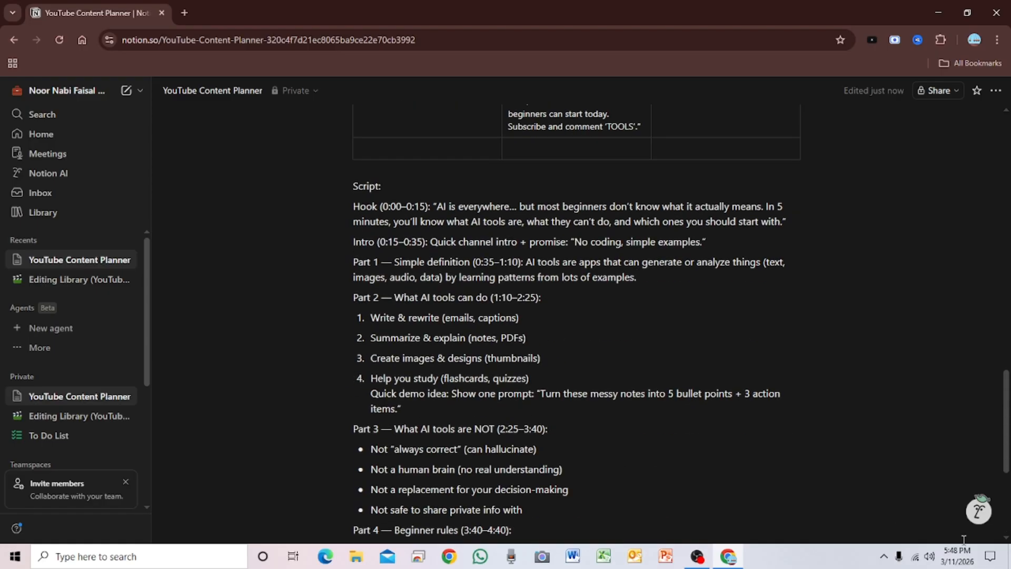
Step: Ask the AI to make a description out of the script pasted after the table and generate 5 clickable thumbnail text ideas
left_click(976, 511)
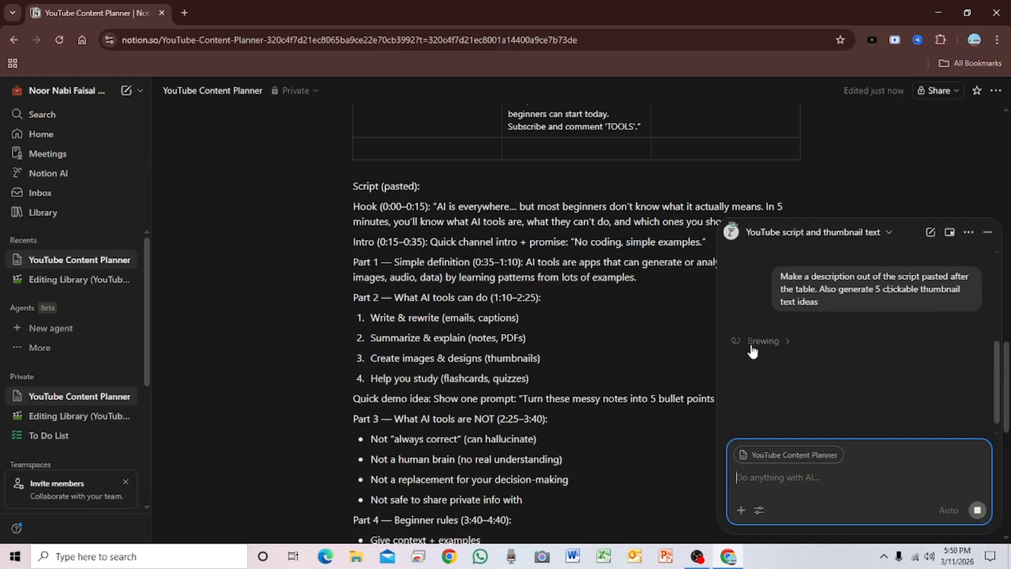
scroll(509, 347, "down", 7)
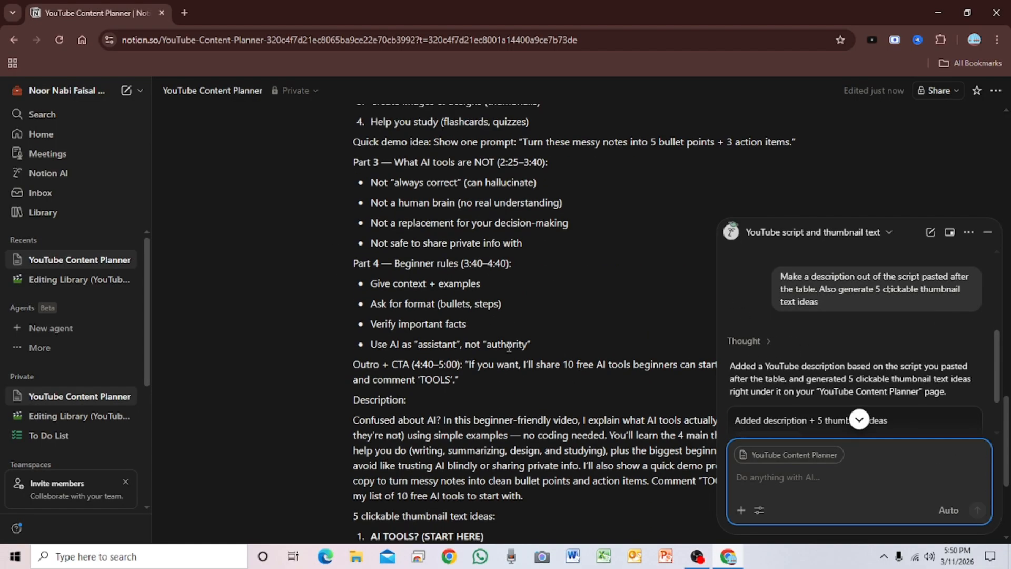
scroll(508, 393, "up", 4)
scroll(508, 393, "down", 4)
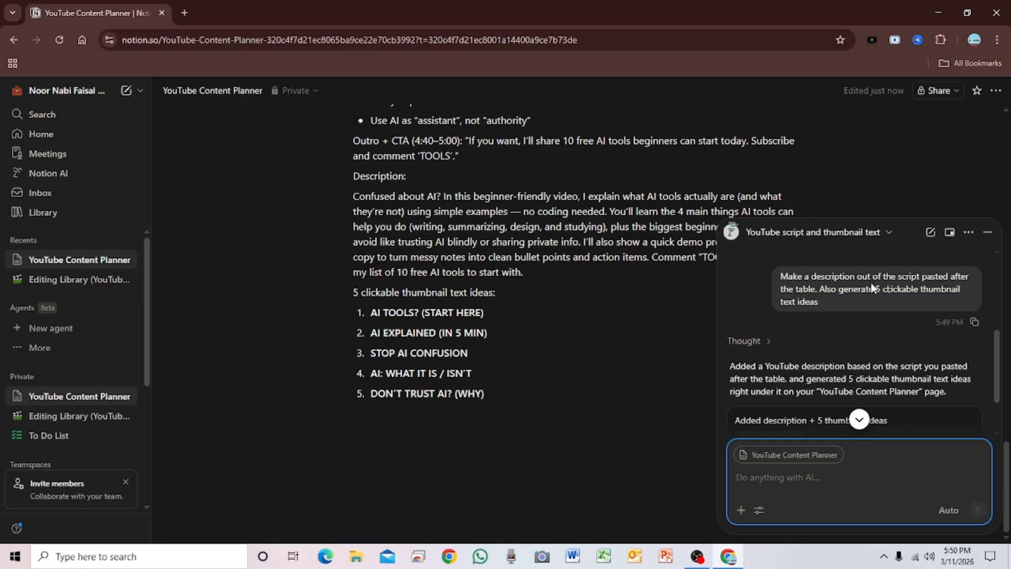
scroll(804, 366, "down", 2)
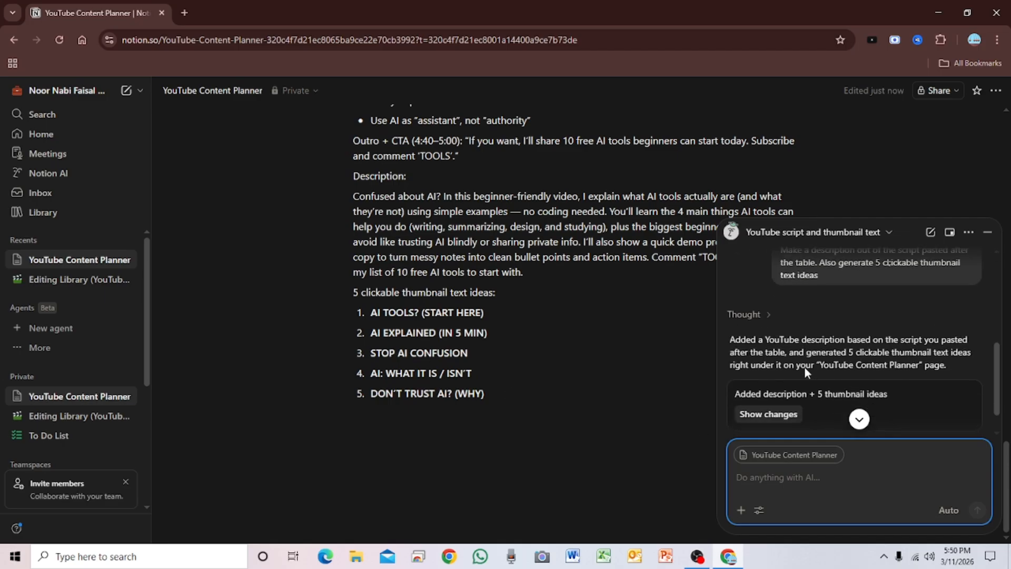
Step: Show the AI's changes on the page, review the added description and thumbnail text ideas, and hide the chat
left_click(785, 375)
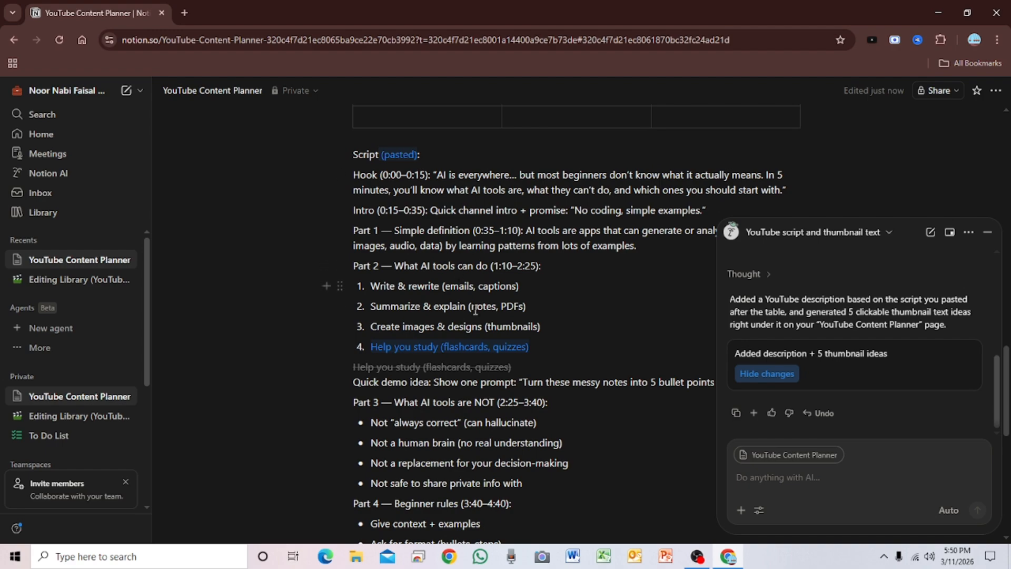
scroll(516, 329, "down", 3)
scroll(516, 329, "down", 2)
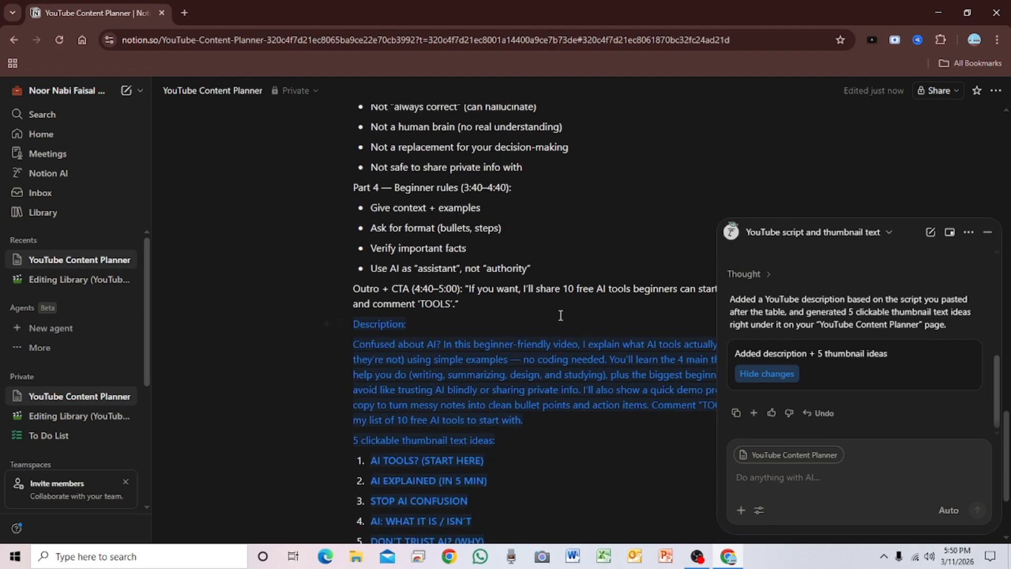
left_click(987, 232)
scroll(323, 376, "down", 2)
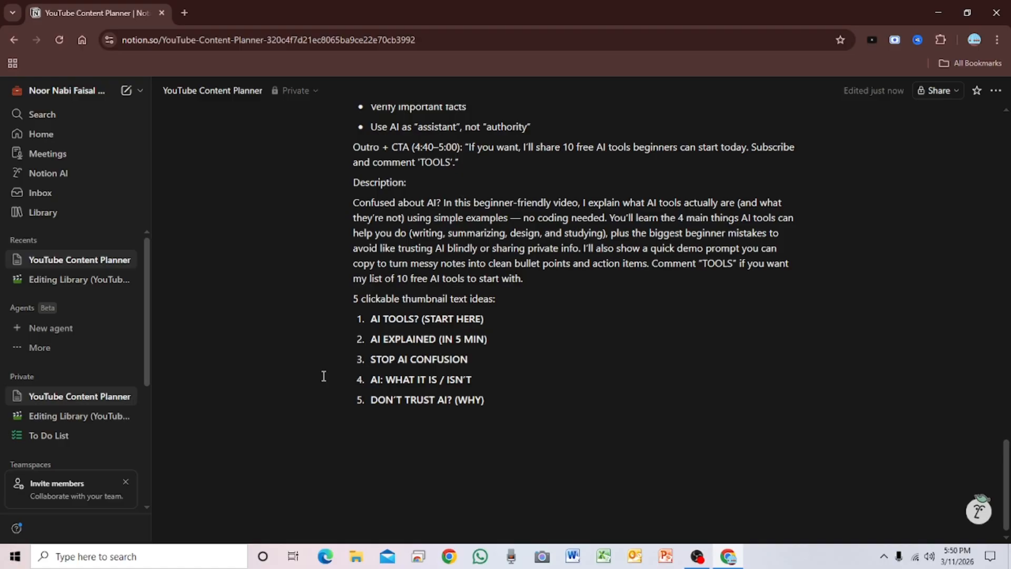